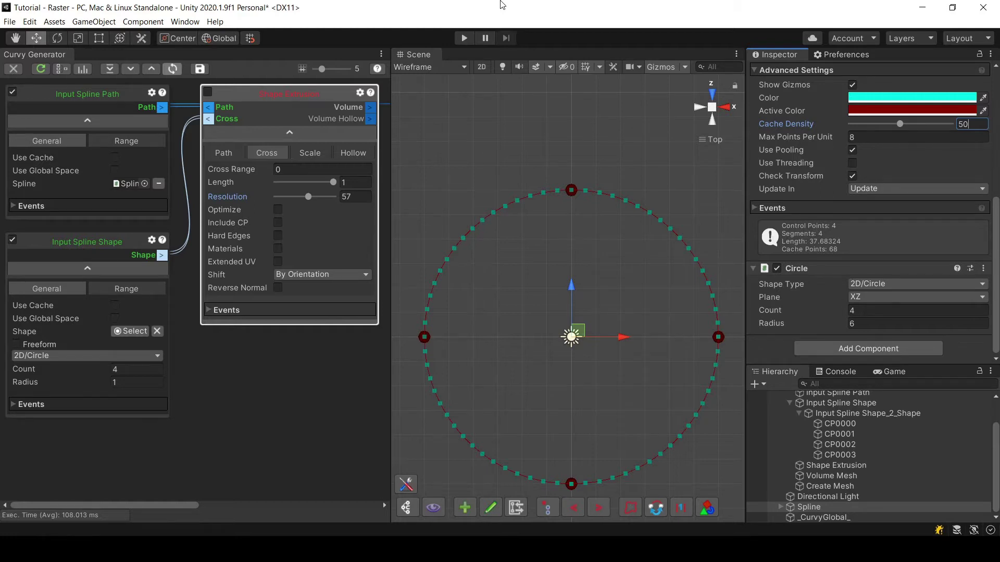
- Enter Cache Density 100 and Max Points Per Unit 8 in the spline's Advanced Settings
key(Return)
drag(900, 126, 904, 133)
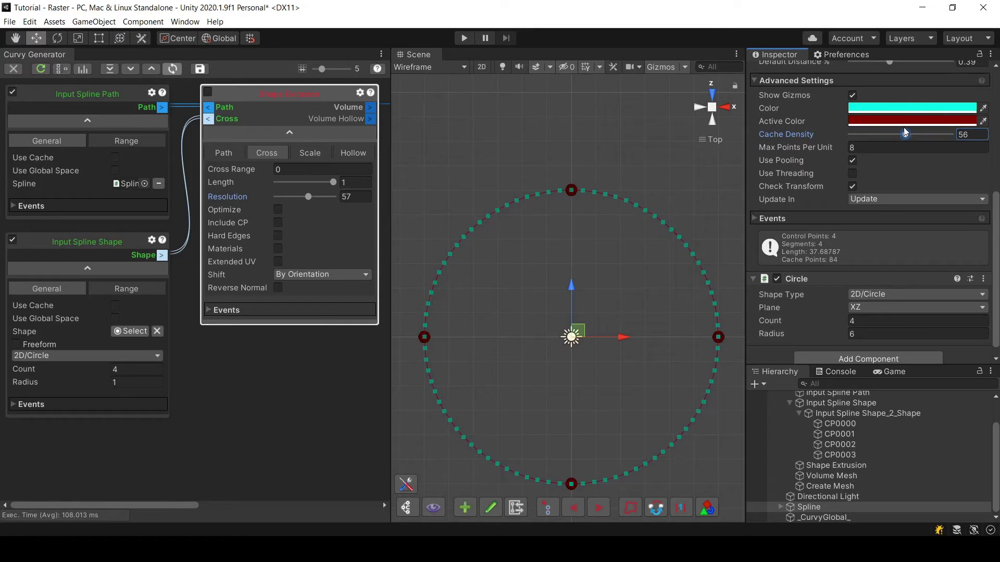
click(789, 154)
mouse_move(789, 155)
mouse_down()
mouse_move(806, 160)
mouse_move(787, 161)
mouse_up()
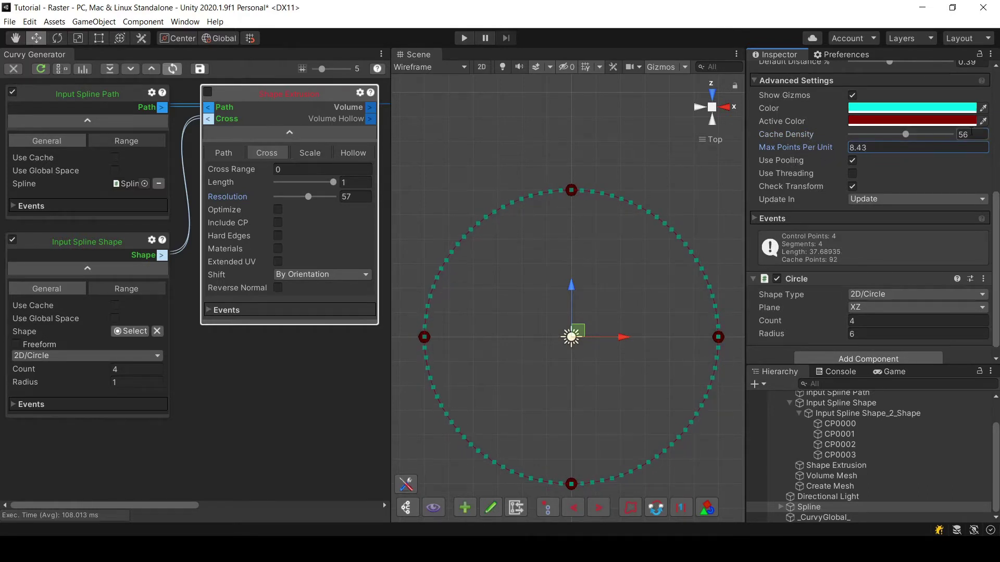
click(986, 133)
text(100)
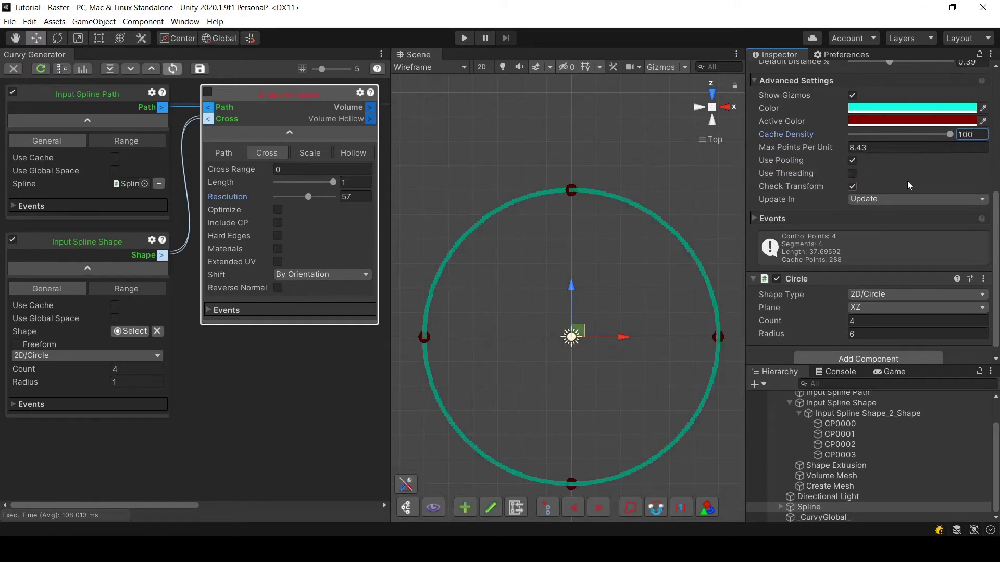
click(877, 151)
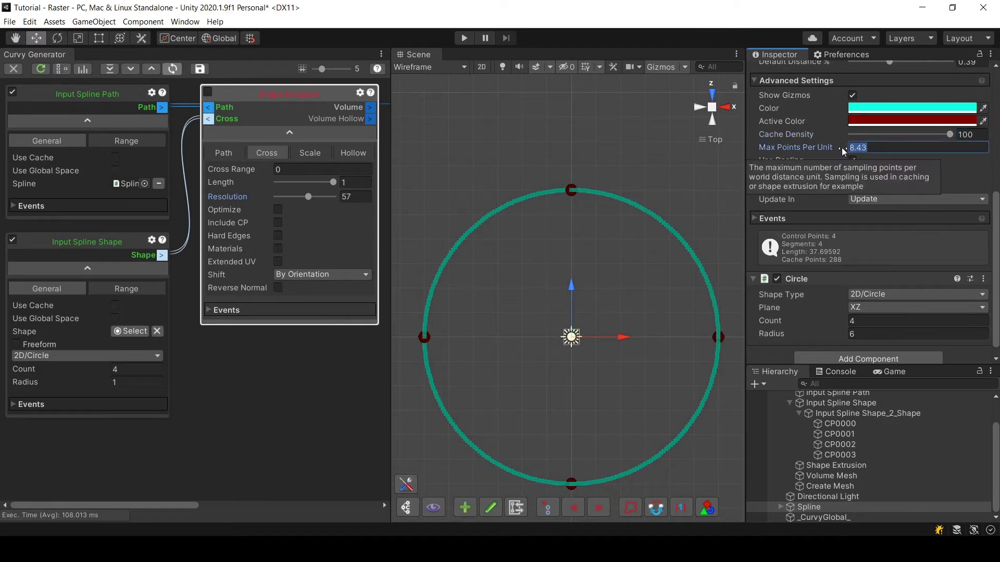
text(8)
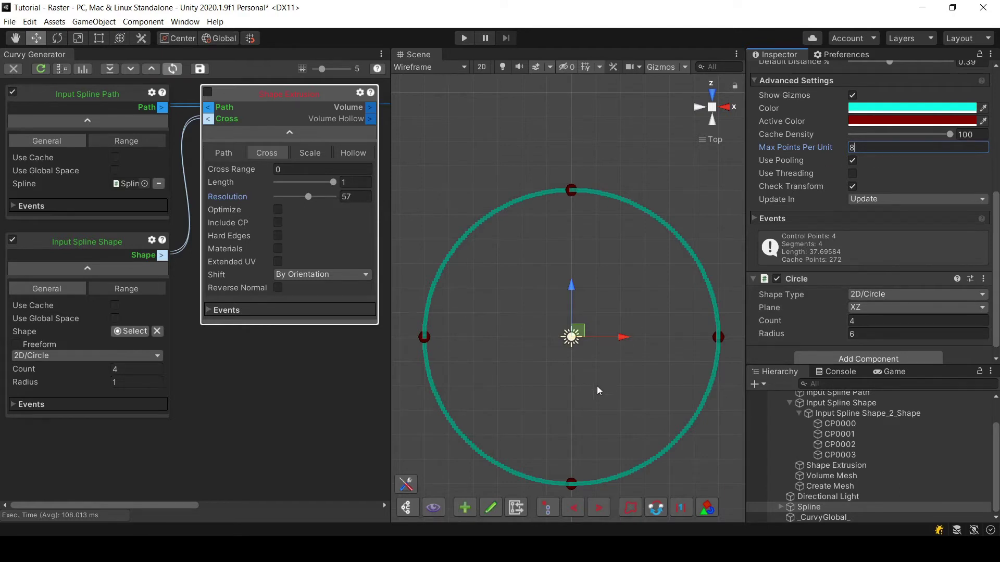
- Enable the Shape Extrusion node and preview the extruded tube in Shaded mode
click(207, 92)
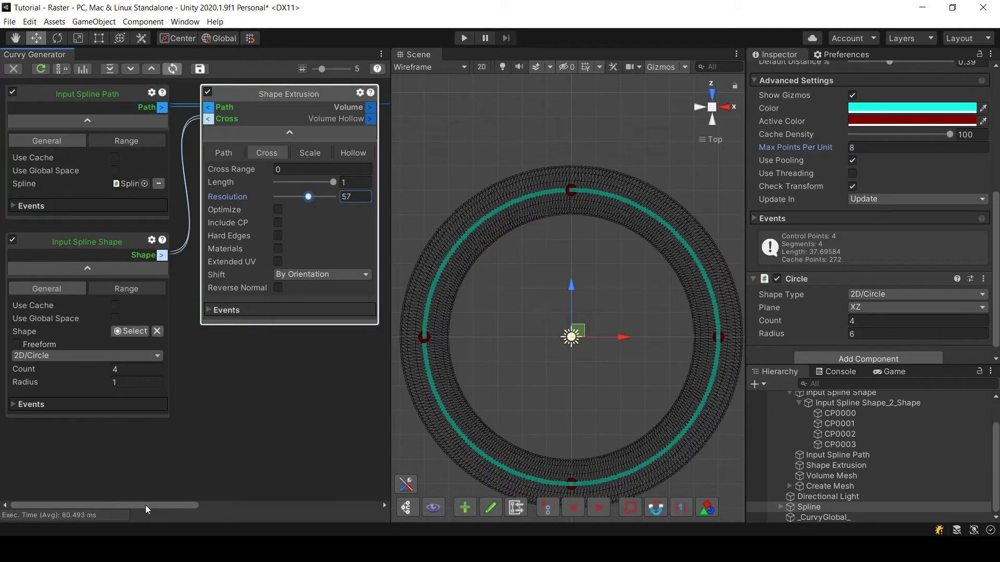
mouse_move(147, 510)
mouse_down()
mouse_move(306, 509)
mouse_move(188, 509)
mouse_up()
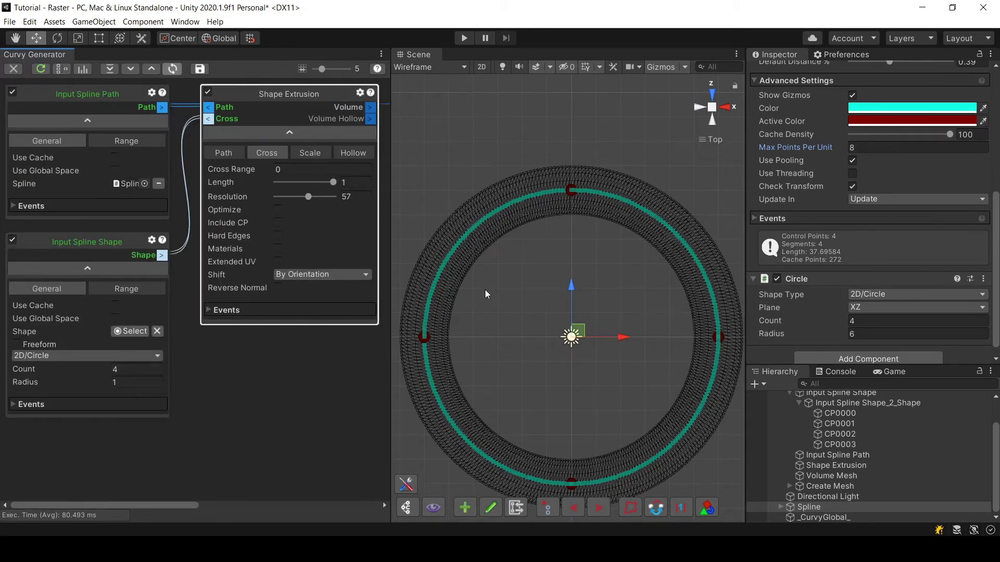
click(438, 68)
click(498, 22)
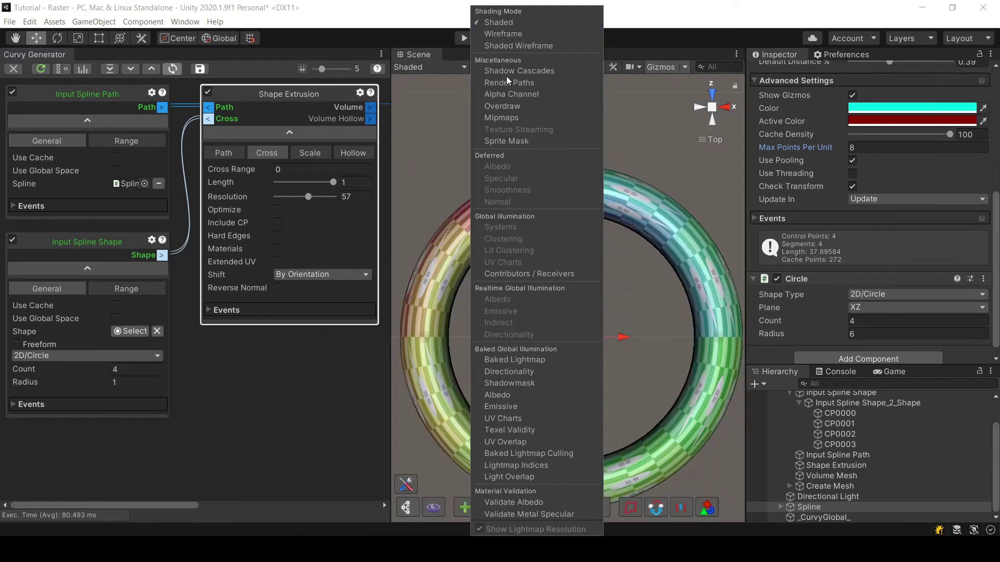
click(447, 315)
alt+drag(447, 314, 717, 100)
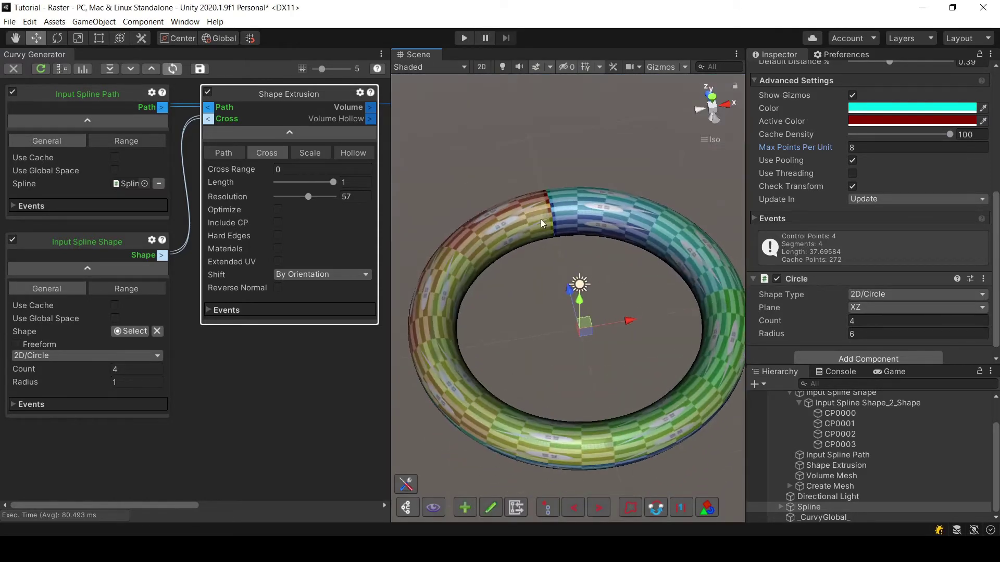
click(712, 97)
- Return the Scene view to Wireframe rendering and deselect the spline
click(423, 68)
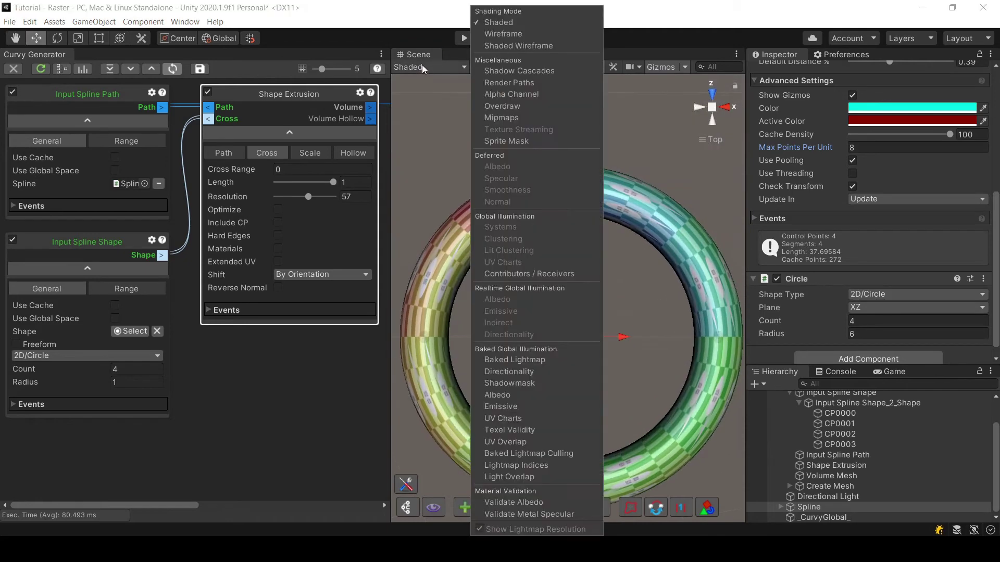
click(503, 34)
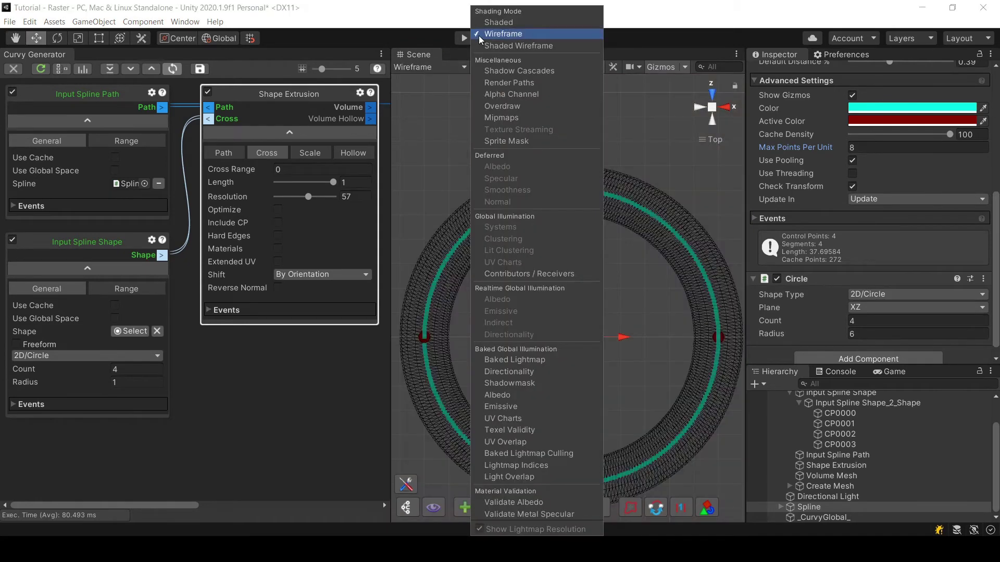
click(432, 508)
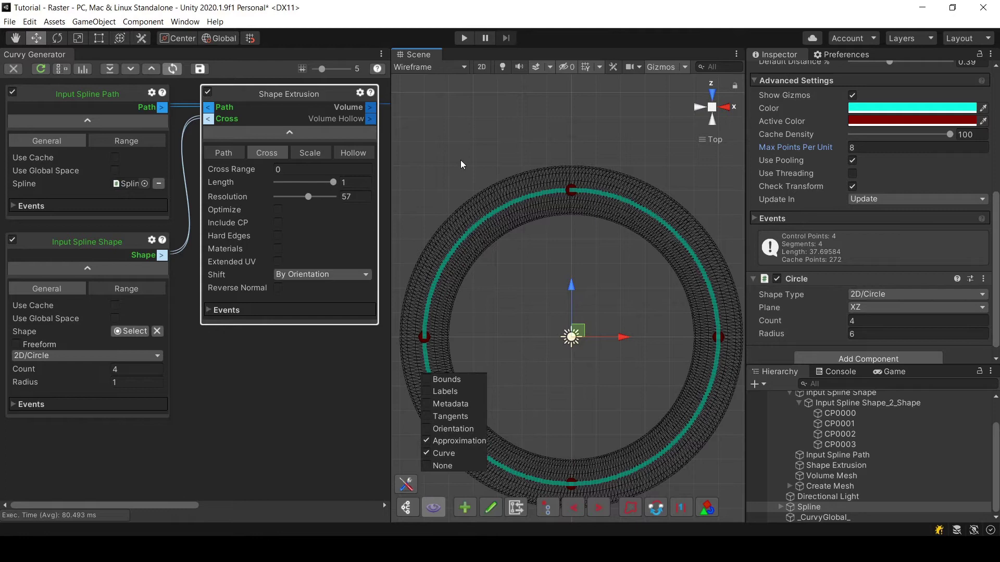
click(450, 168)
click(434, 509)
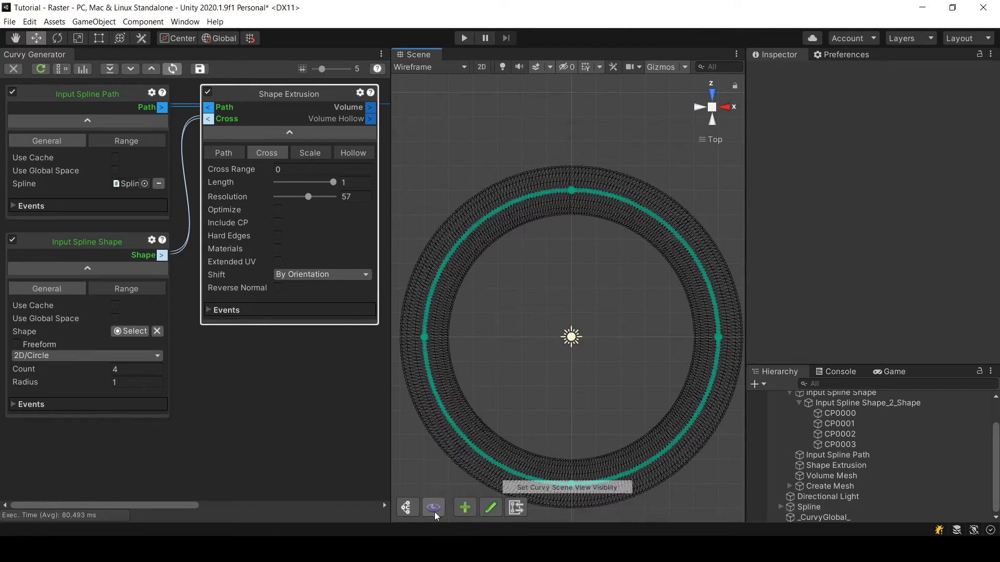
- Lower the Shape Extrusion's Path resolution to 52 for a coarser wireframe tube
click(217, 156)
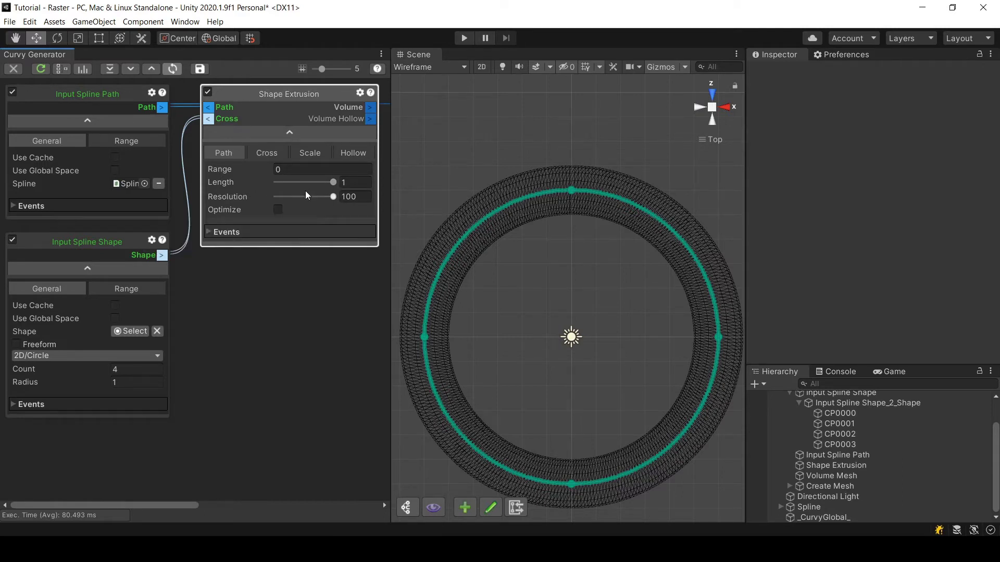
click(266, 153)
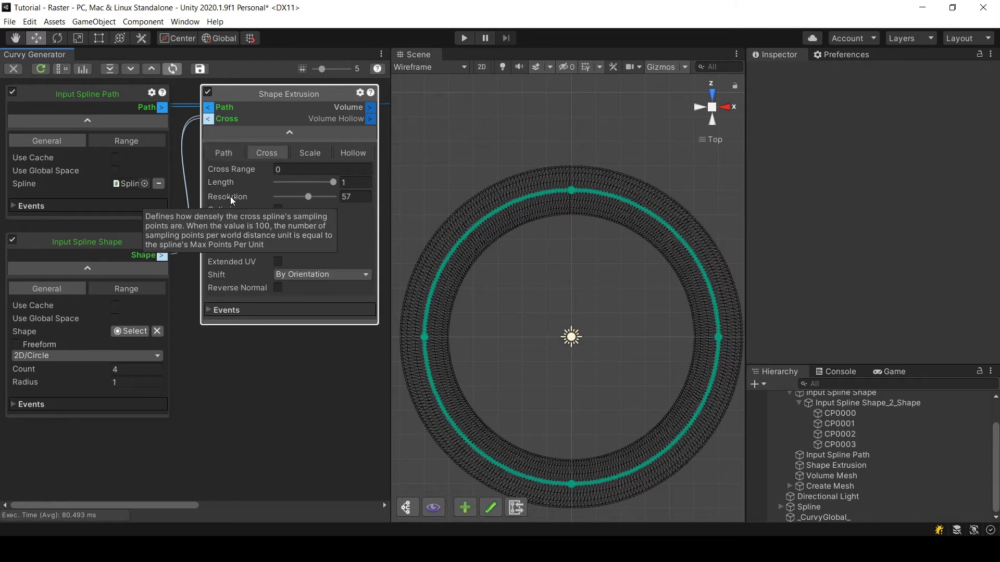
click(222, 154)
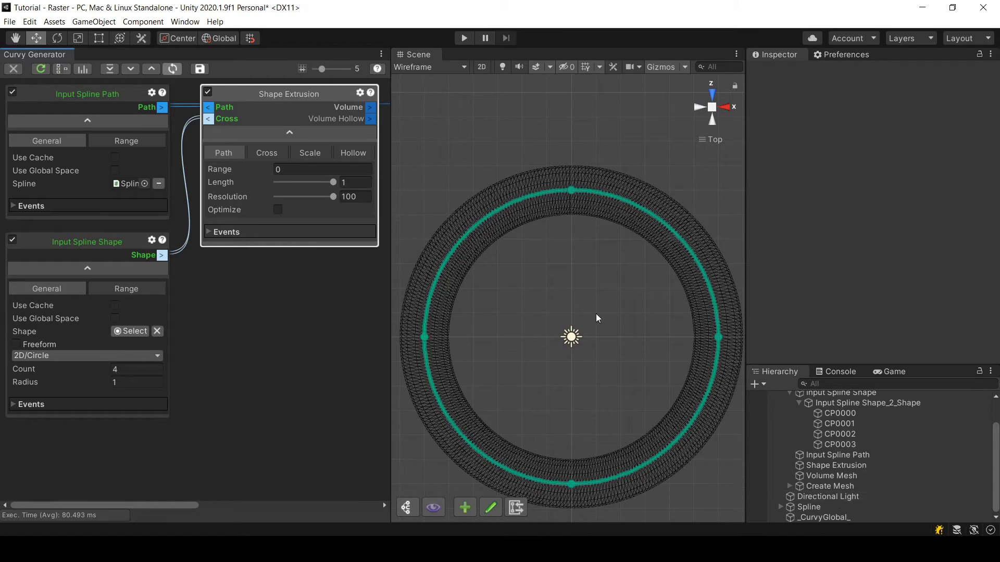
scroll(527, 219, up, 2)
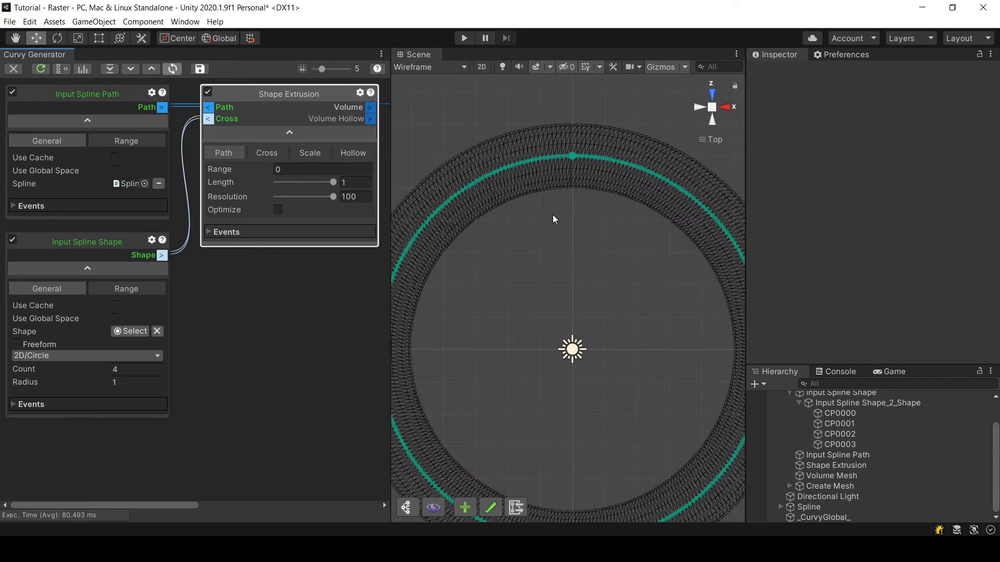
scroll(552, 215, up, 2)
scroll(553, 227, up, 2)
scroll(554, 238, up, 2)
middle_drag(542, 211, 536, 255)
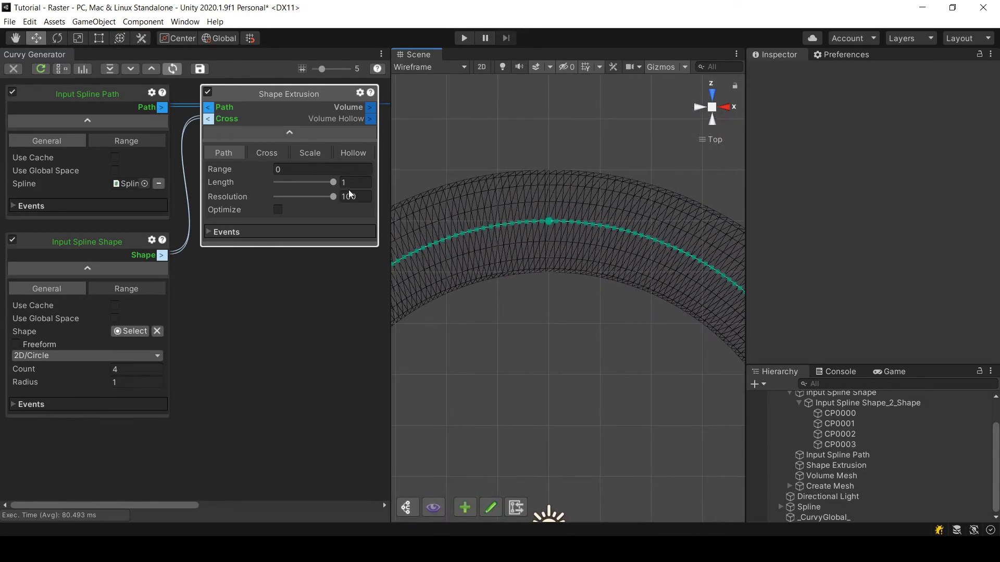
mouse_move(329, 194)
mouse_down()
mouse_move(308, 197)
mouse_move(330, 195)
mouse_move(316, 196)
mouse_up()
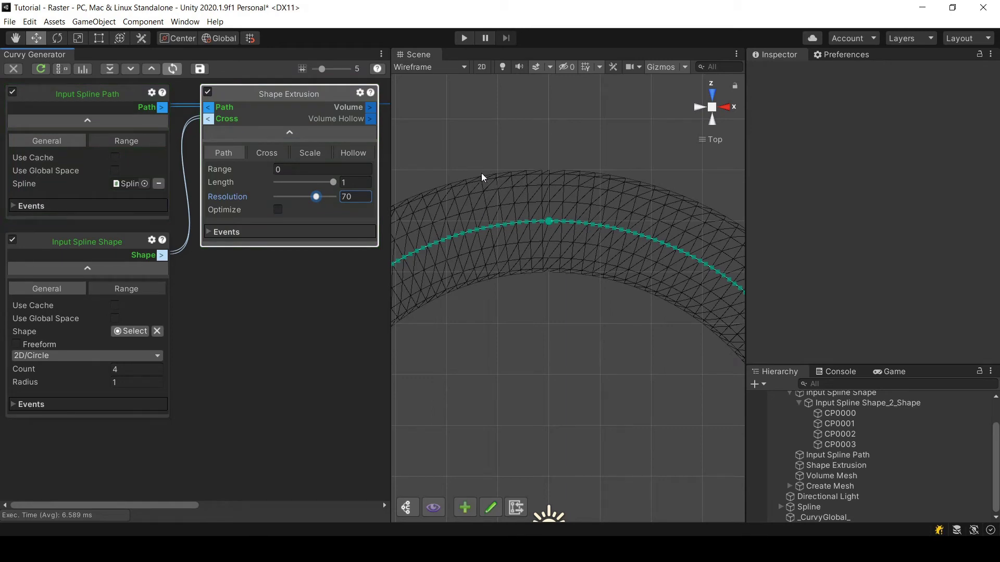
scroll(446, 290, down, 2)
scroll(501, 290, down, 2)
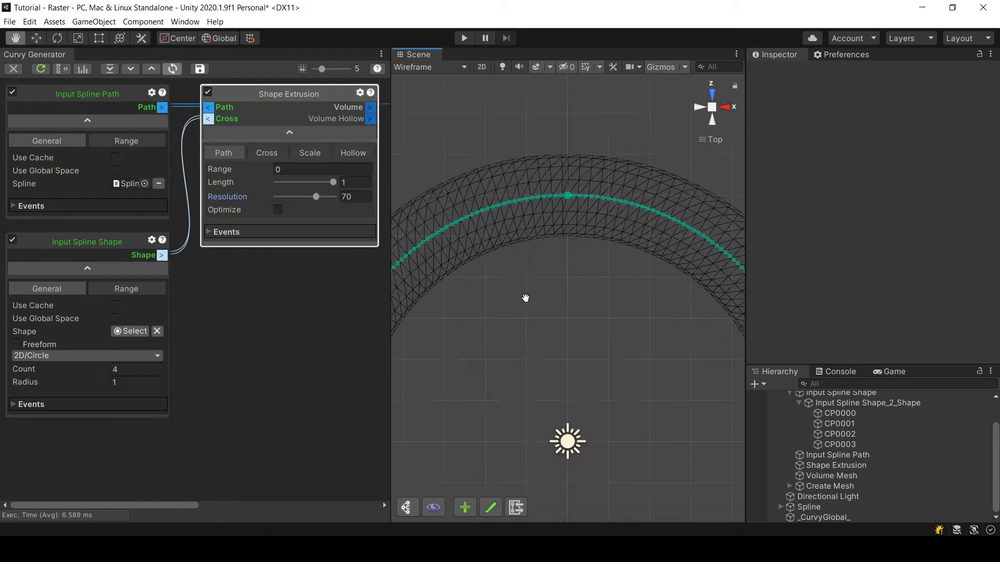
scroll(532, 283, down, 2)
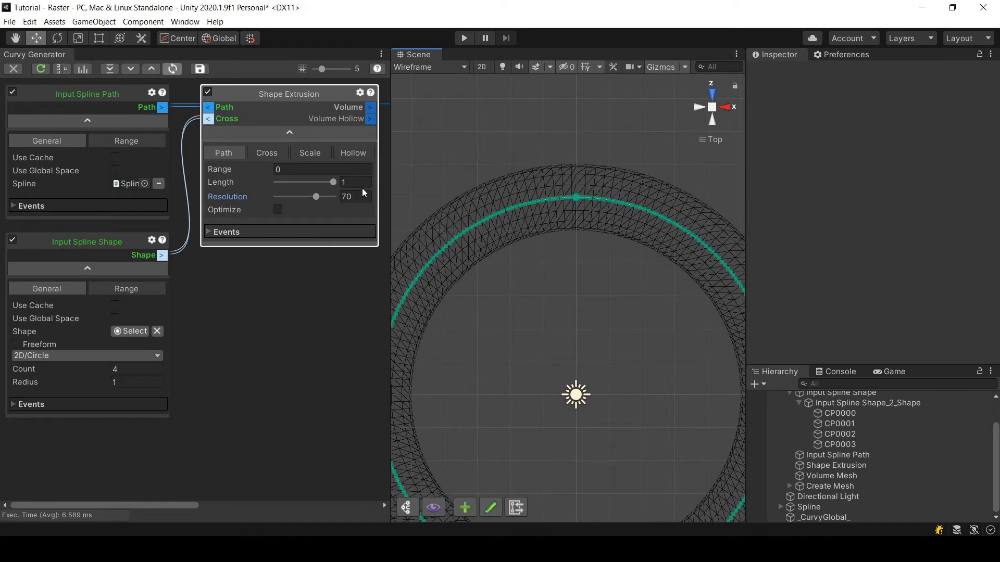
mouse_move(316, 195)
mouse_down()
mouse_move(343, 194)
mouse_move(306, 200)
mouse_up()
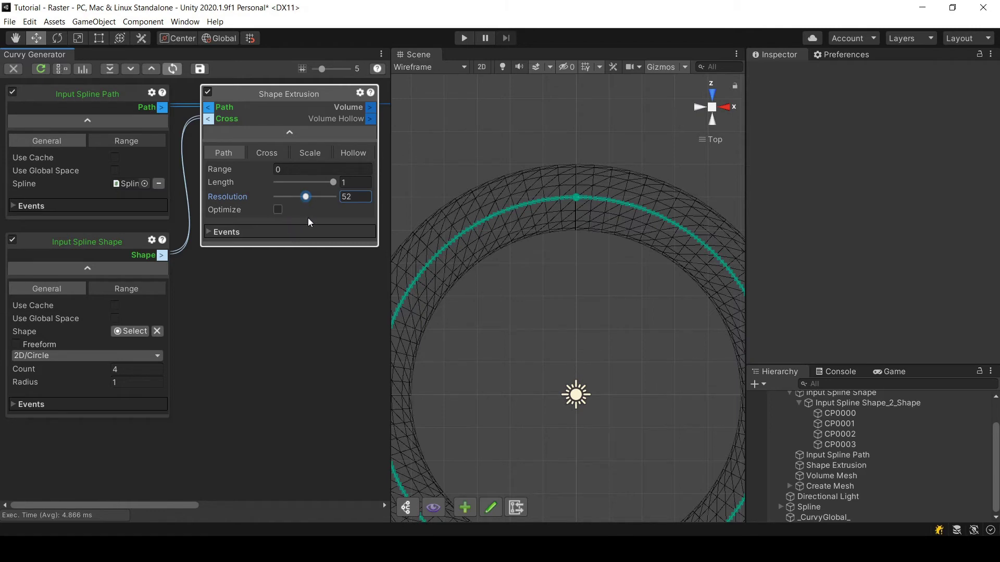
- Set the Input Spline Shape cross-section circle radius to 0.1
click(830, 507)
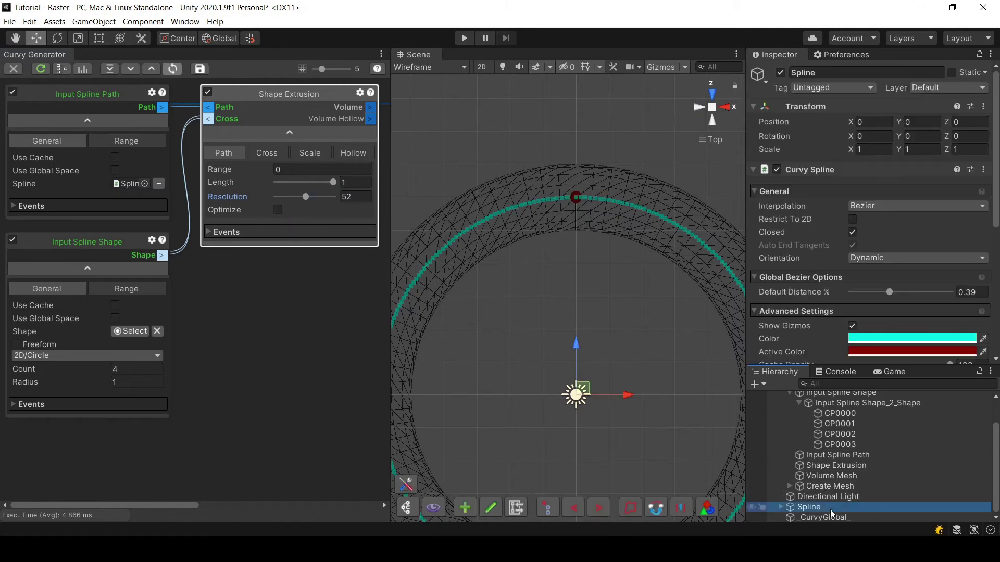
scroll(882, 284, down, 3)
scroll(883, 285, down, 3)
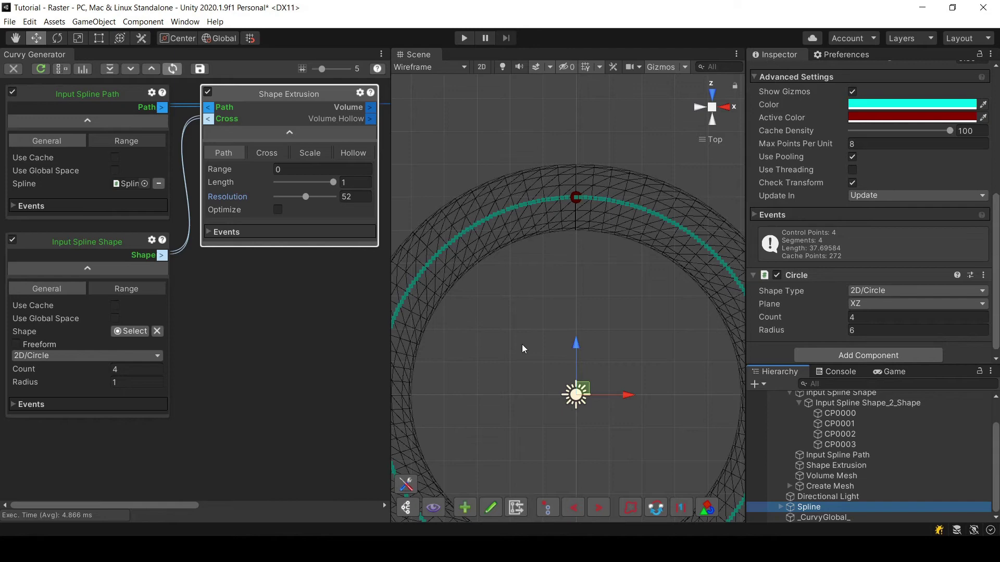
click(118, 381)
click(325, 385)
middle_drag(495, 364, 551, 277)
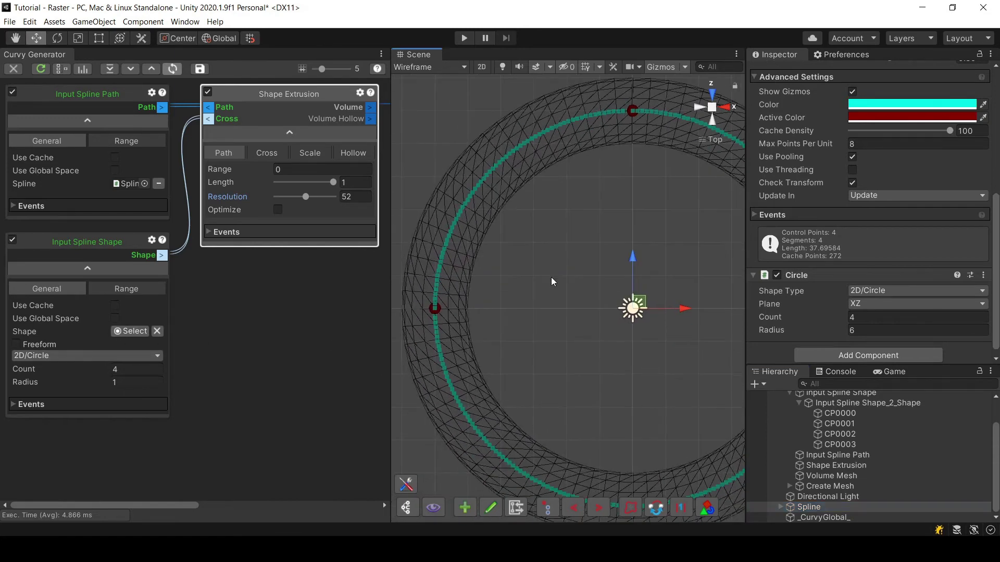
click(120, 384)
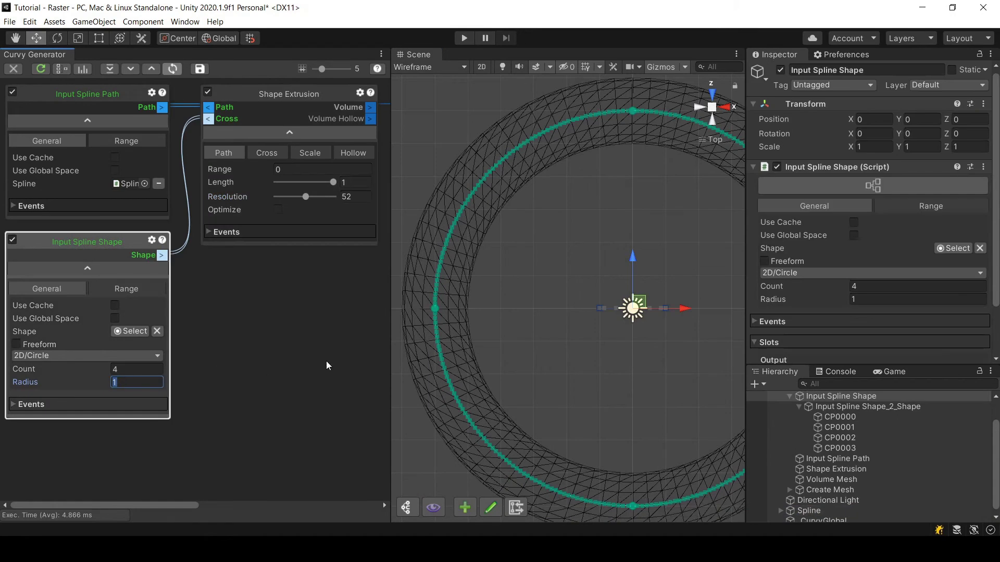
text(.1)
key(Return)
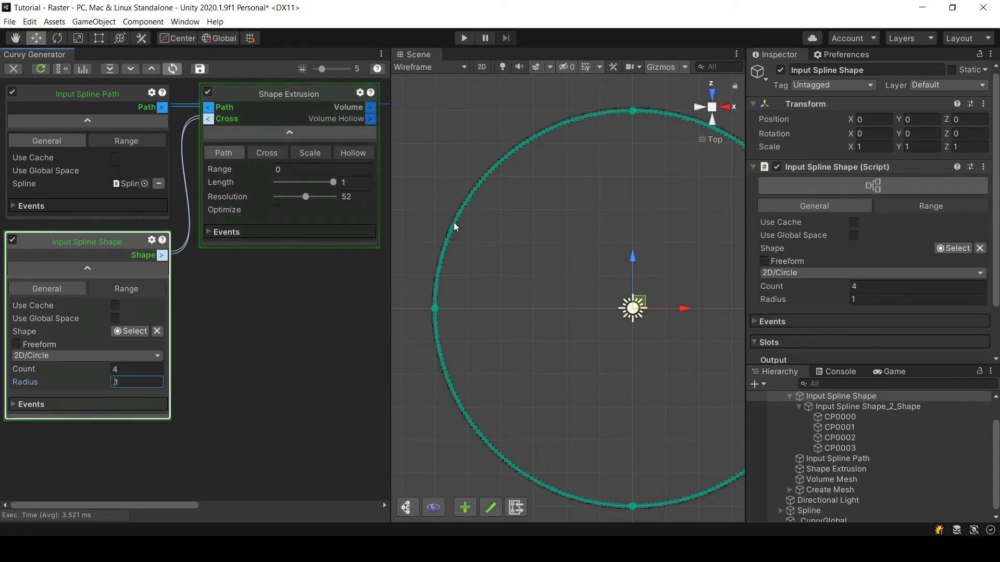
- Set Curvy scene visibility to None and orbit to an angled view of the mesh
click(432, 508)
click(426, 487)
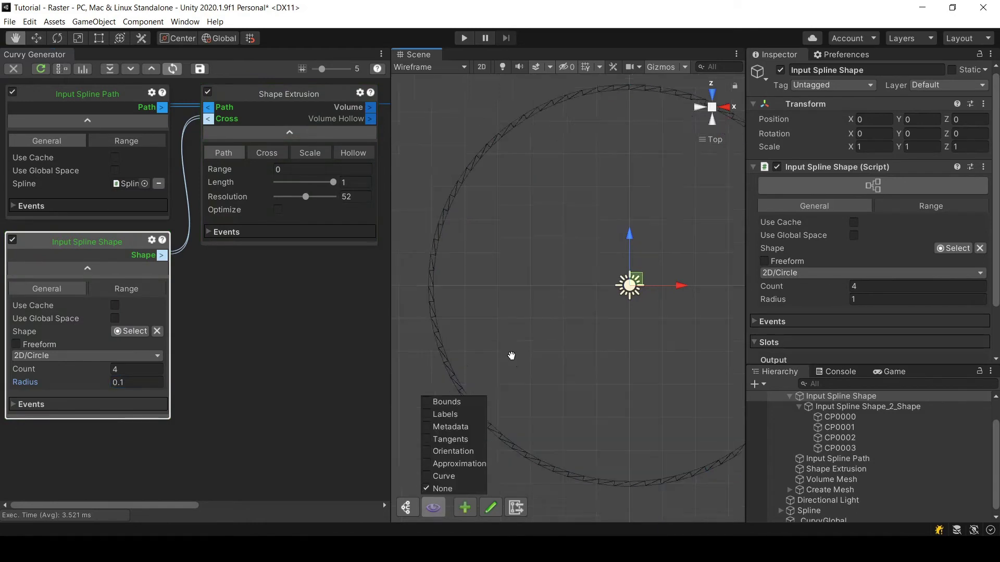
scroll(523, 349, up, 4)
scroll(523, 349, up, 3)
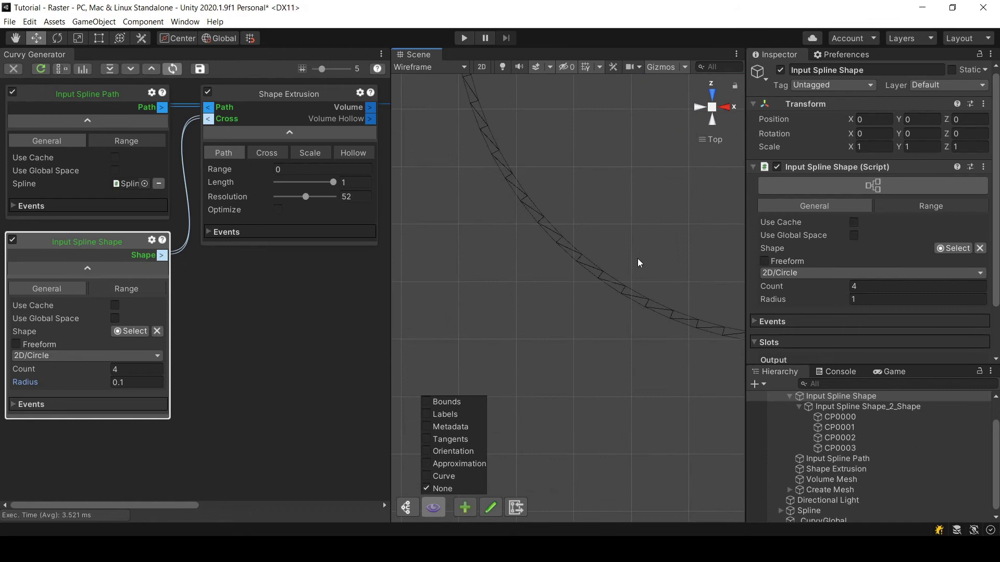
scroll(653, 276, up, 2)
mouse_move(645, 286)
alt+mouse_down()
mouse_move(391, 536)
mouse_move(364, 502)
mouse_move(654, 163)
alt+mouse_up()
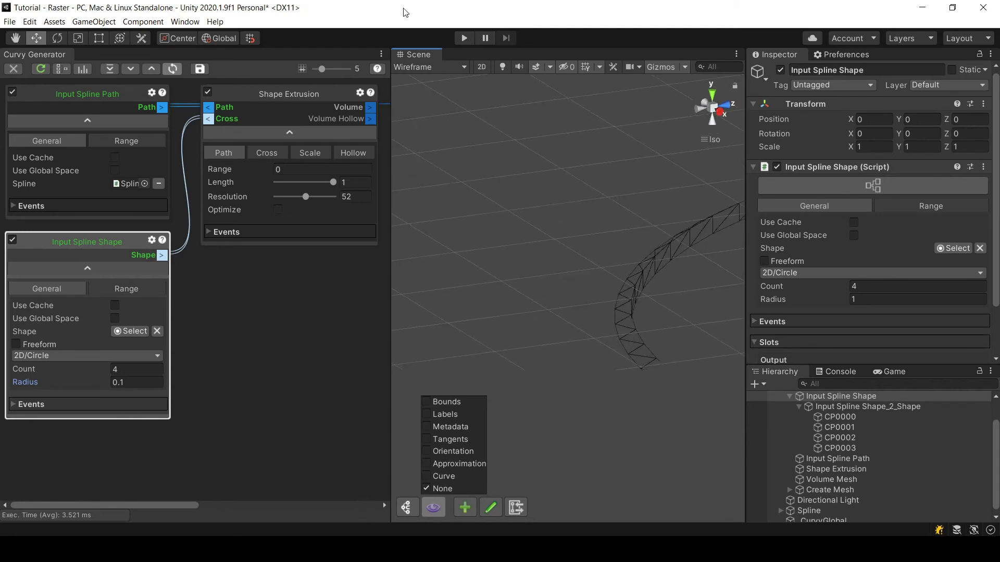
- Set the Shape Extrusion's Cross resolution to 100 and orbit to view the tube from the side
click(268, 154)
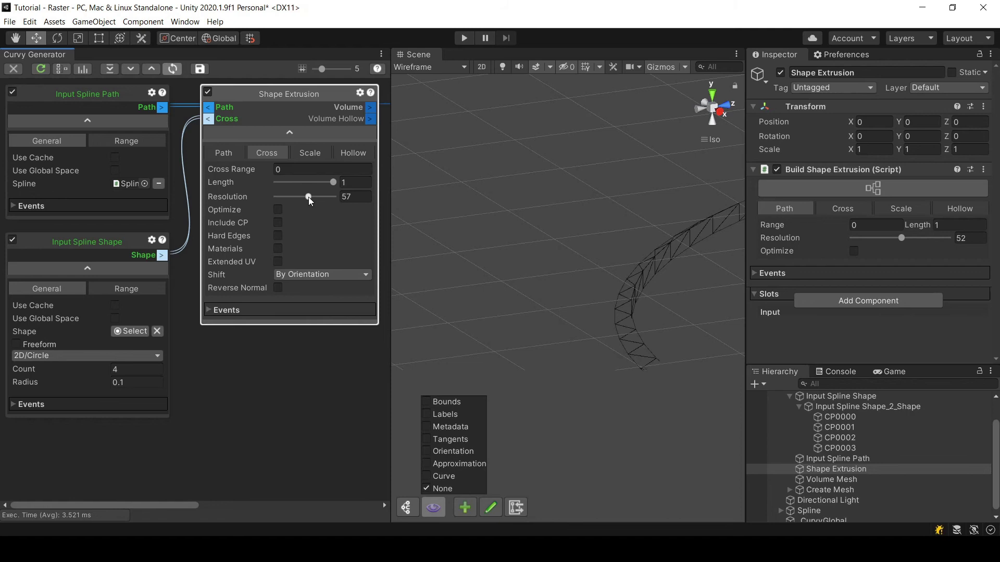
drag(309, 197, 372, 183)
alt+drag(636, 284, 521, 192)
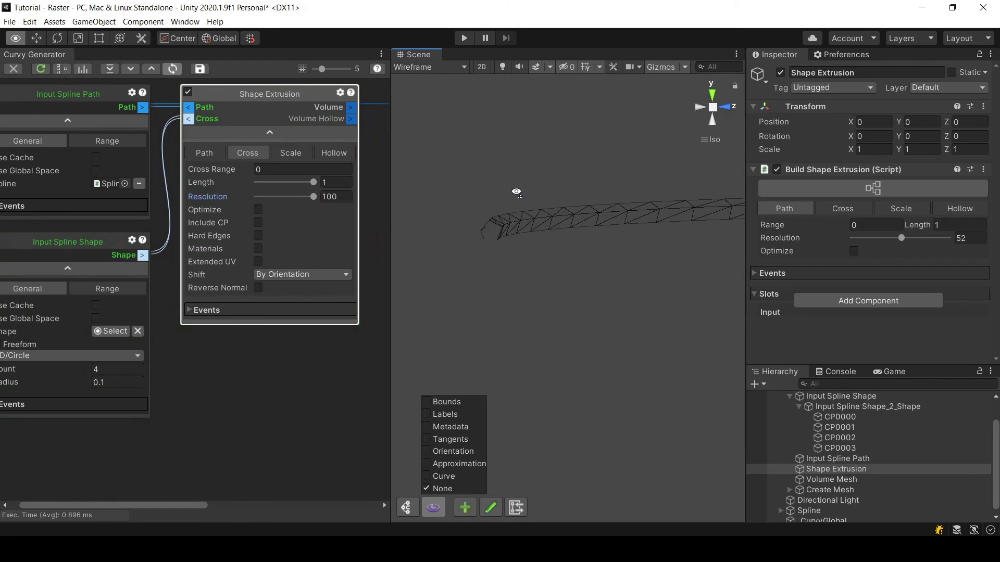
alt+drag(521, 192, 521, 205)
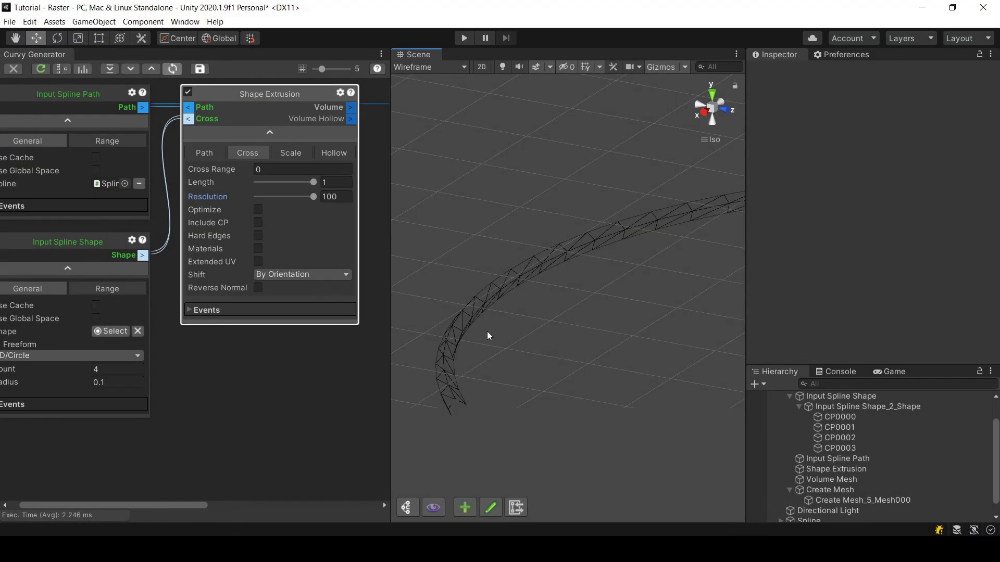
- Raise Input Spline Shape_2_Shape's Max Points Per Unit to 27.18 and inspect the smoother tube
click(840, 407)
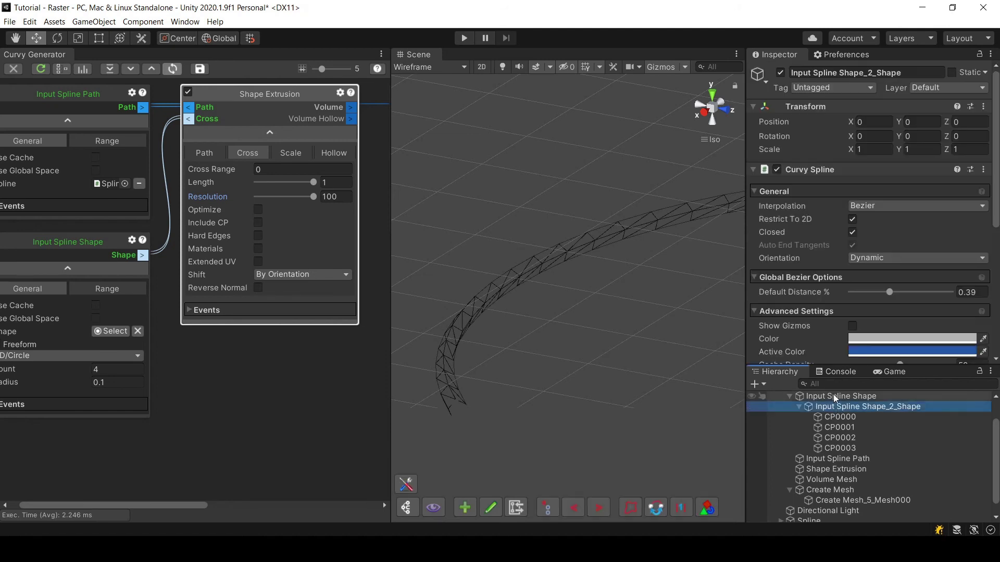
scroll(812, 307, down, 5)
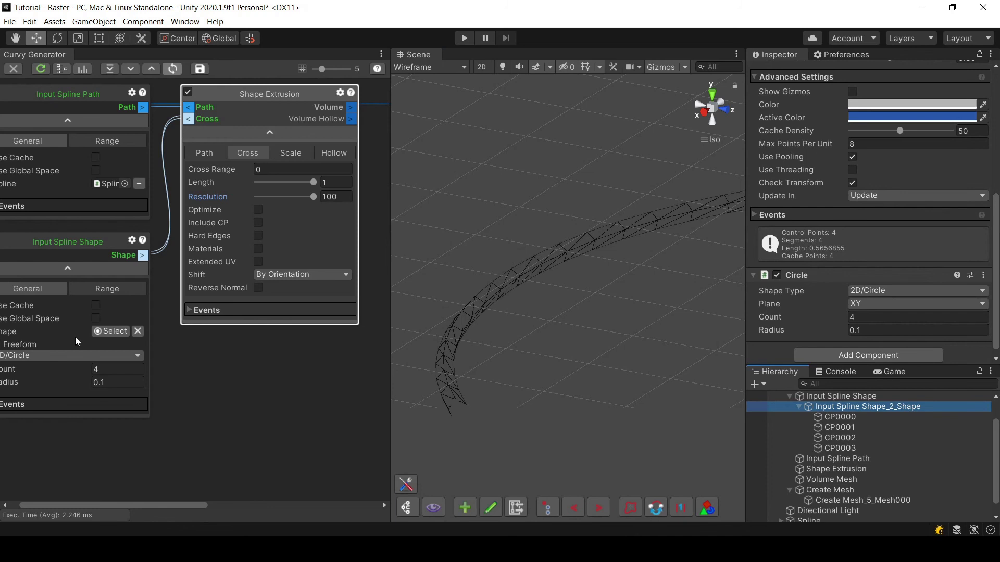
click(119, 329)
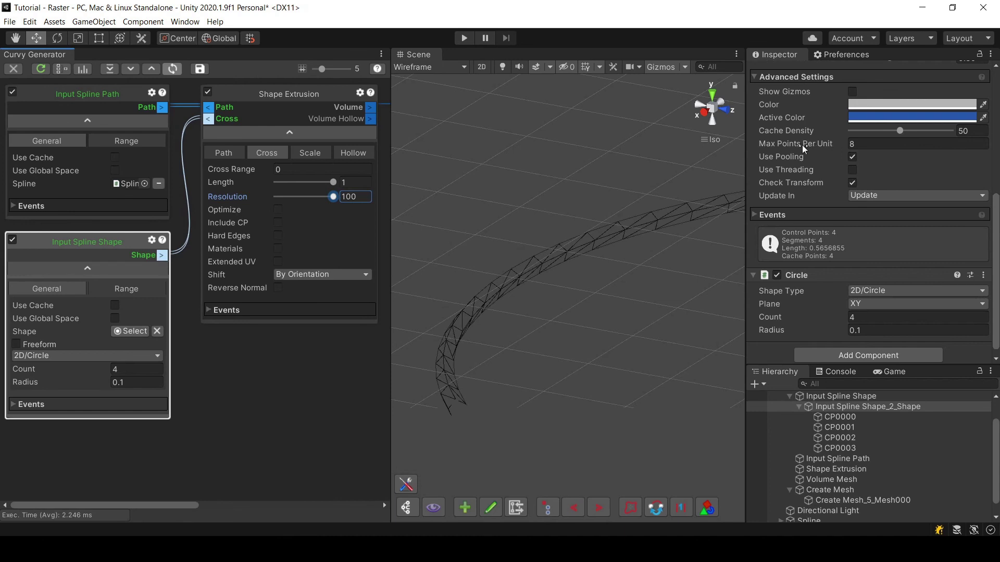
drag(803, 145, 835, 147)
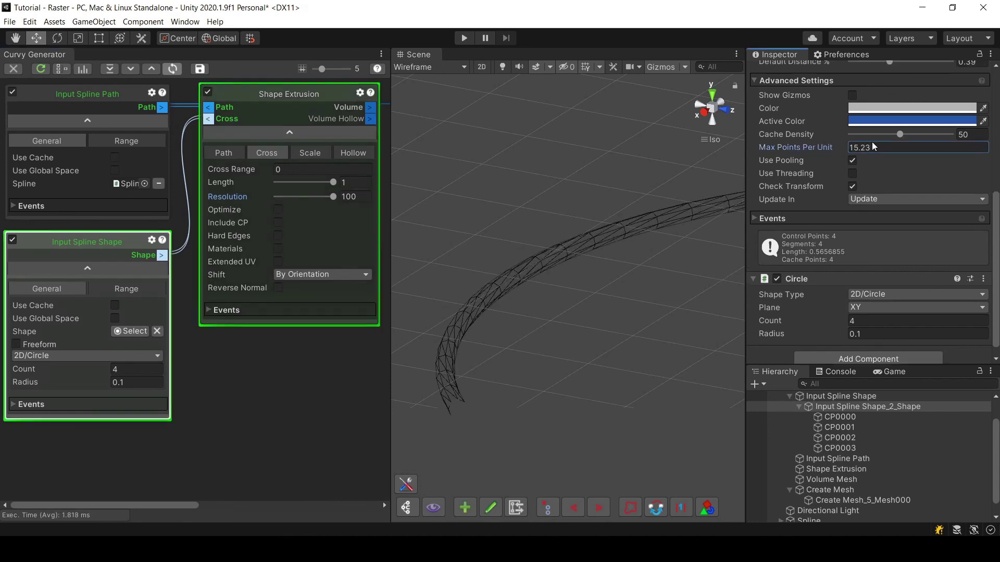
drag(872, 146, 938, 141)
mouse_move(540, 357)
alt+mouse_down()
mouse_move(557, 317)
mouse_move(508, 309)
alt+mouse_up()
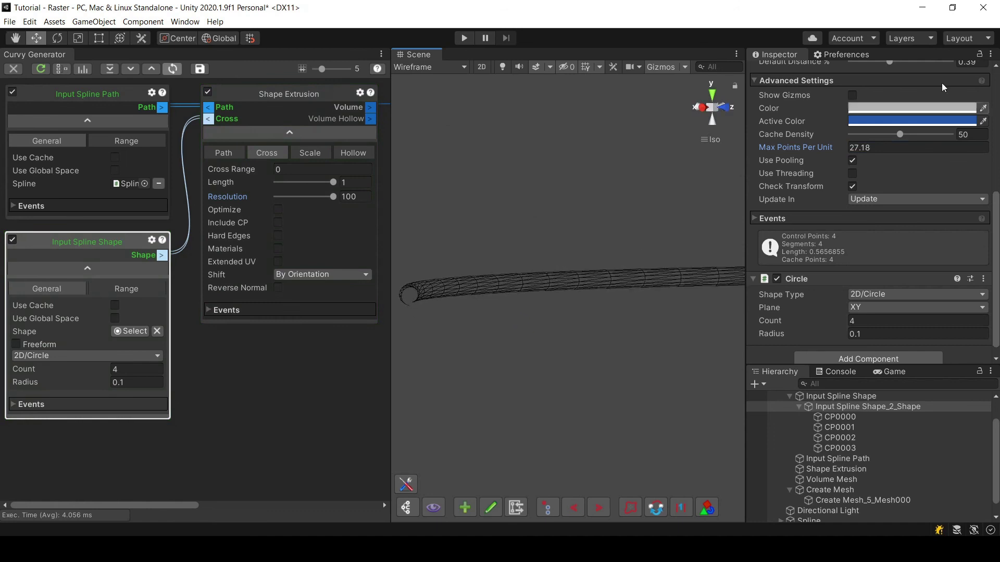
- Restore Max Points Per Unit to 8 and frame the whole ring in view
click(877, 147)
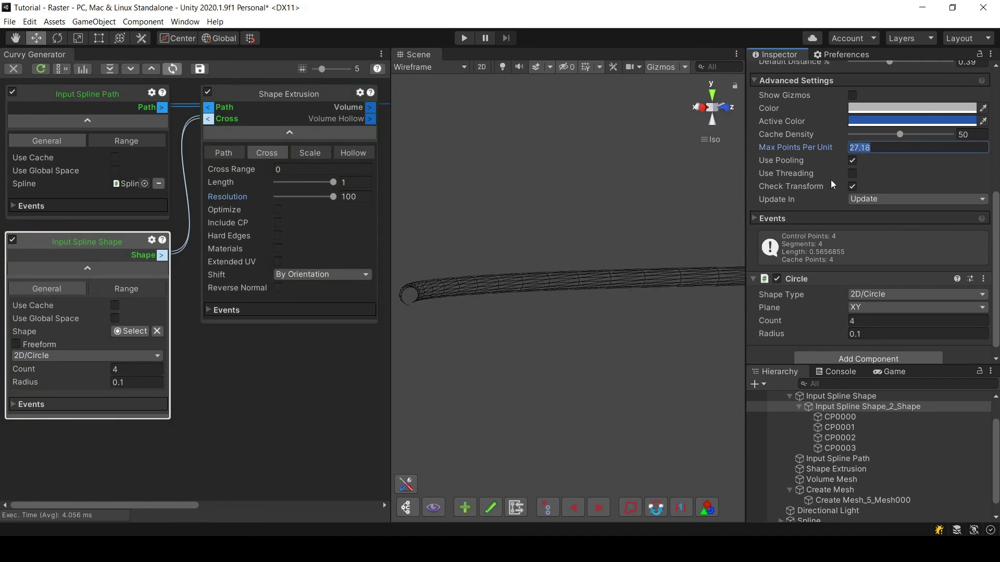
text(8)
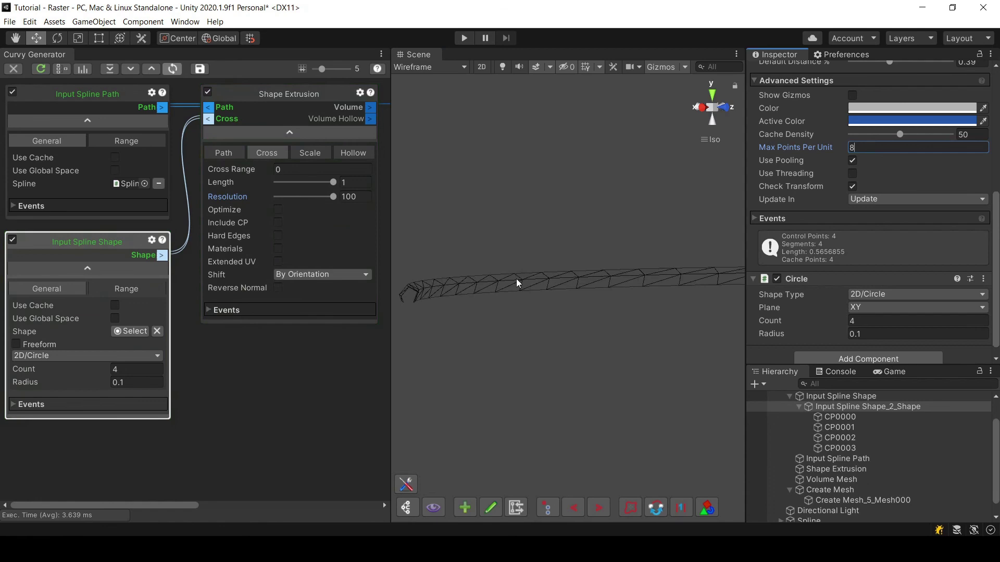
mouse_move(495, 222)
alt+mouse_down()
mouse_move(557, 358)
mouse_move(536, 360)
mouse_move(587, 339)
mouse_move(647, 347)
alt+mouse_up()
key(f)
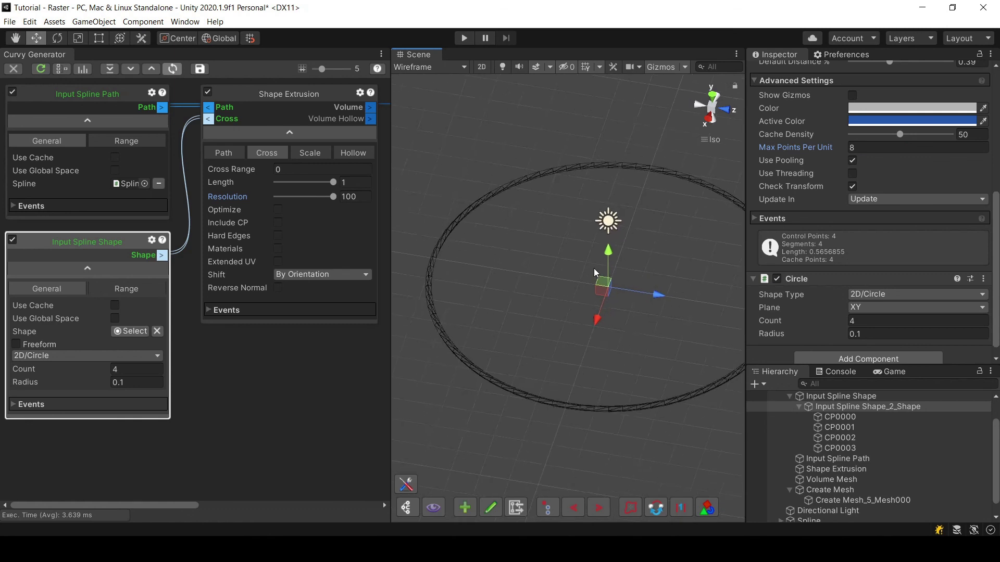
alt+drag(621, 259, 600, 262)
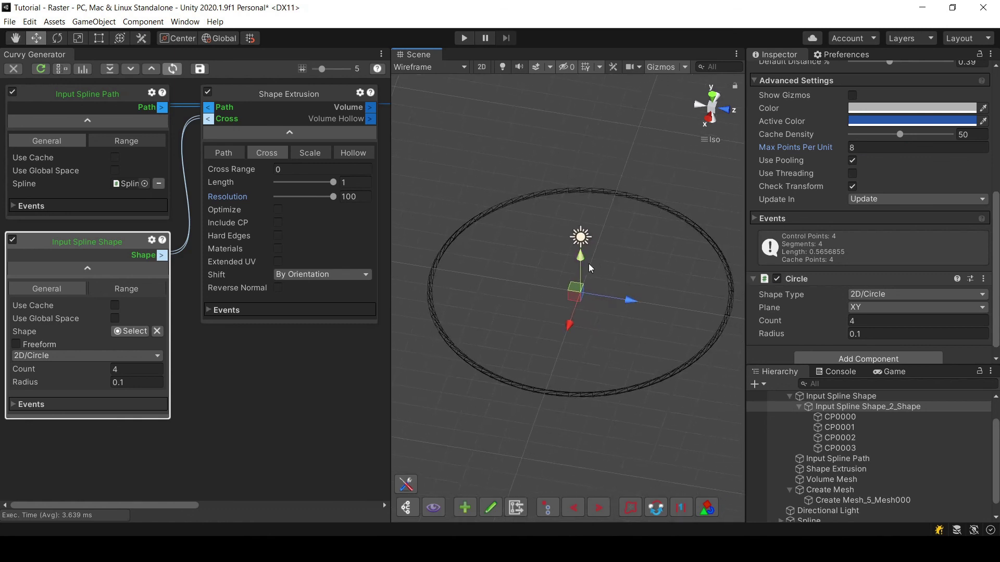